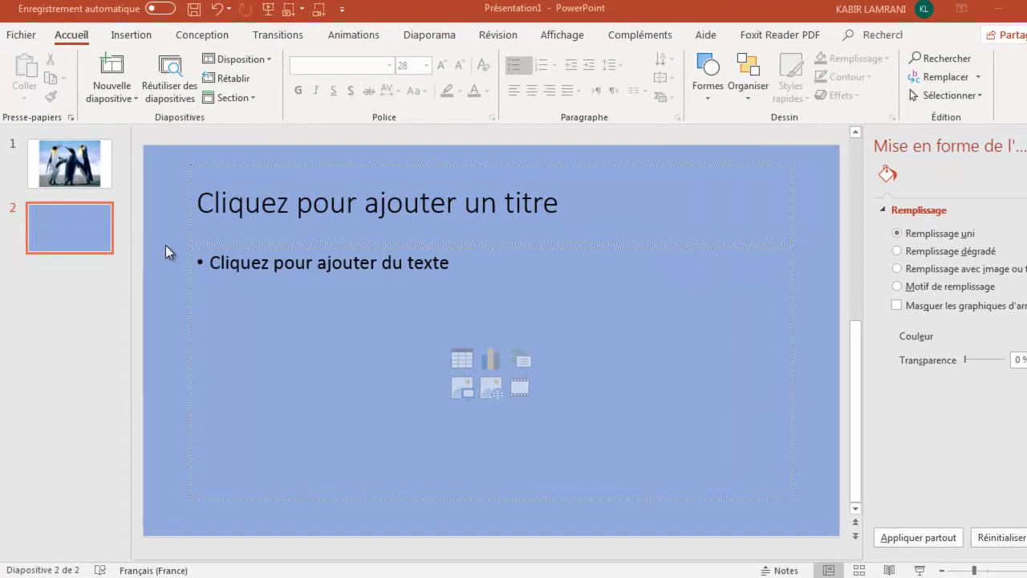
Step: Insert the 'images' picture of the red khā' from the Images library onto slide 2
{"action": "left_click", "coordinate": [165, 246]}
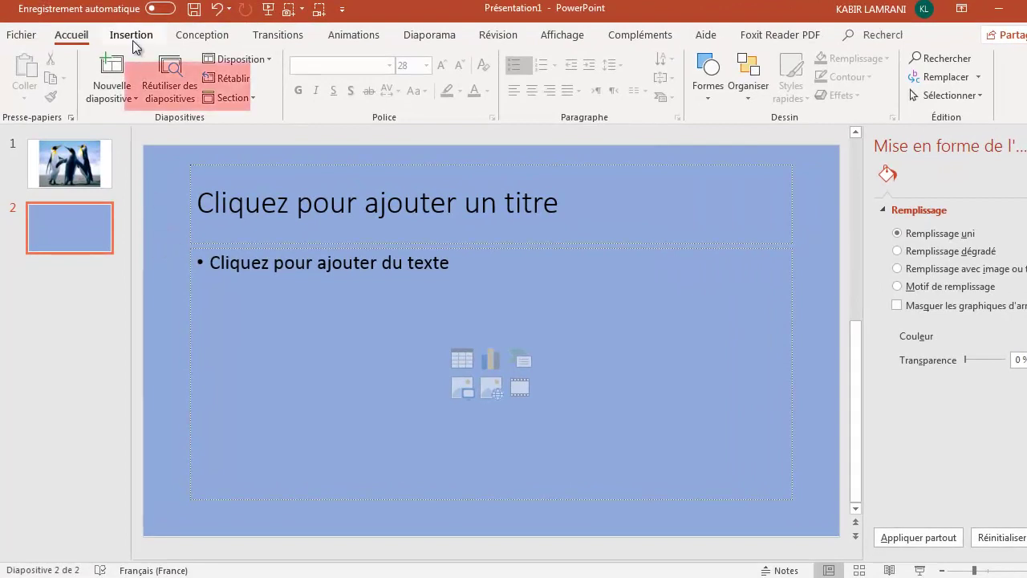
{"action": "left_click", "coordinate": [132, 36]}
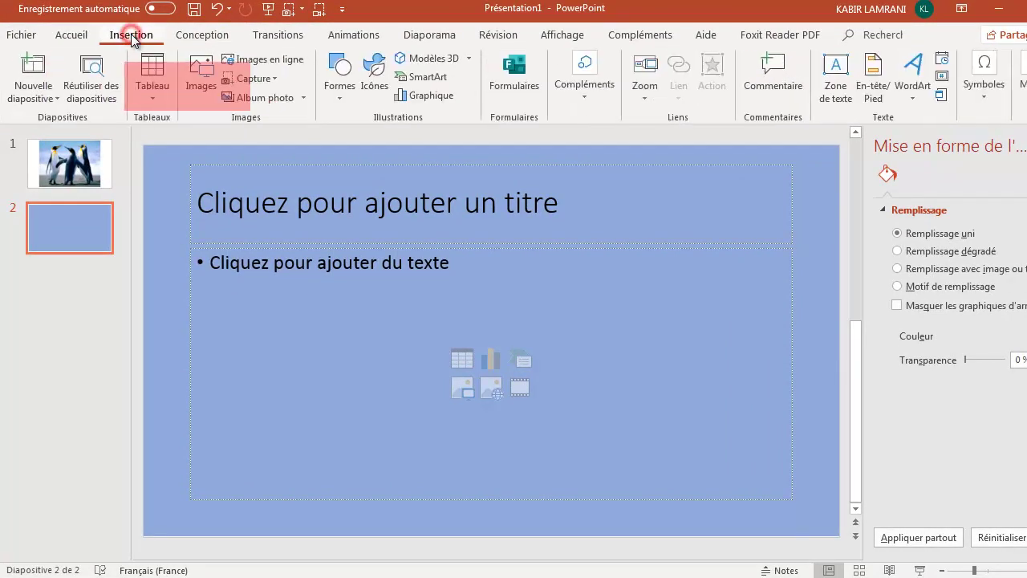
{"action": "left_click", "coordinate": [208, 80]}
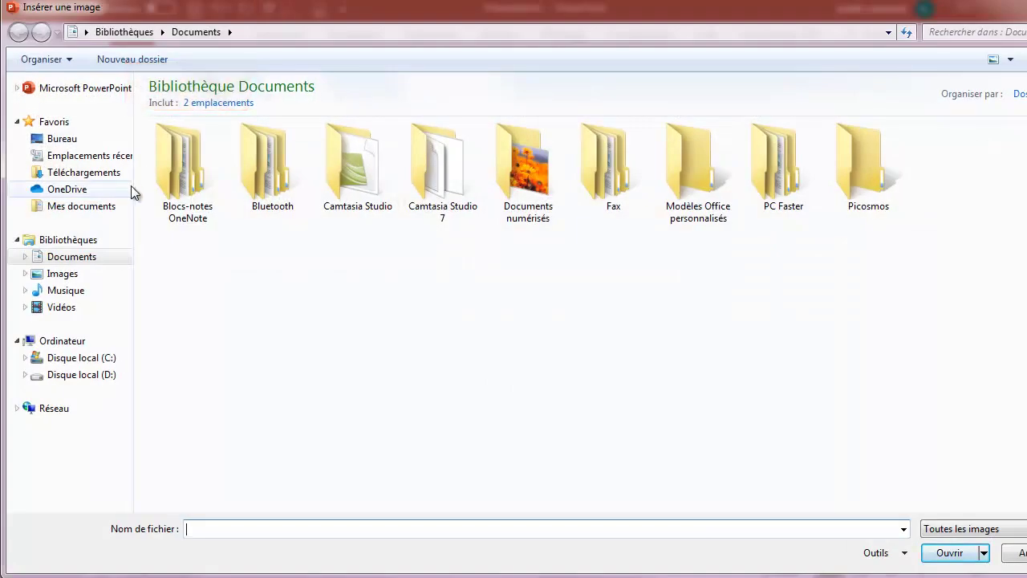
{"action": "left_click", "coordinate": [84, 273]}
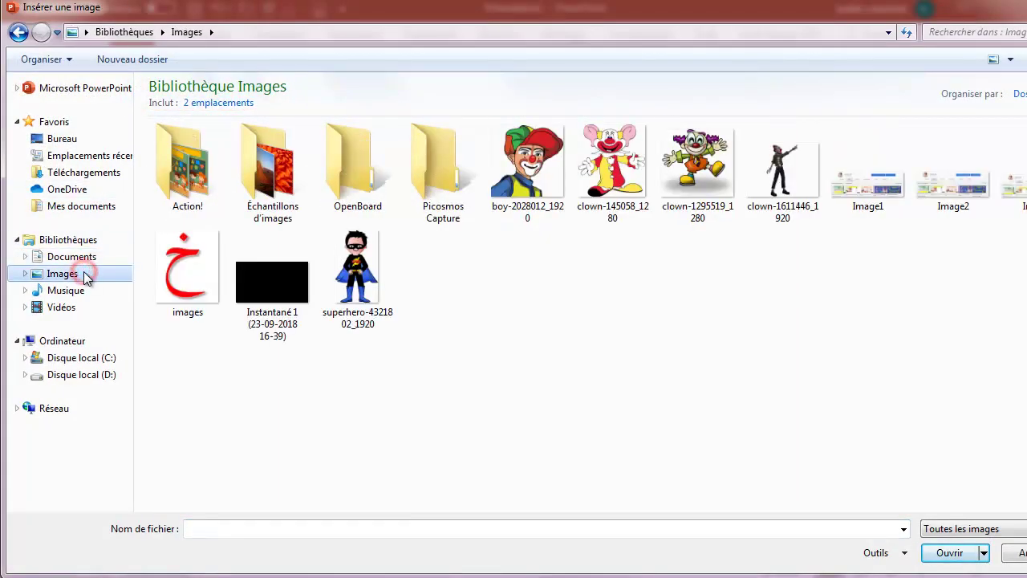
{"action": "left_click", "coordinate": [191, 275]}
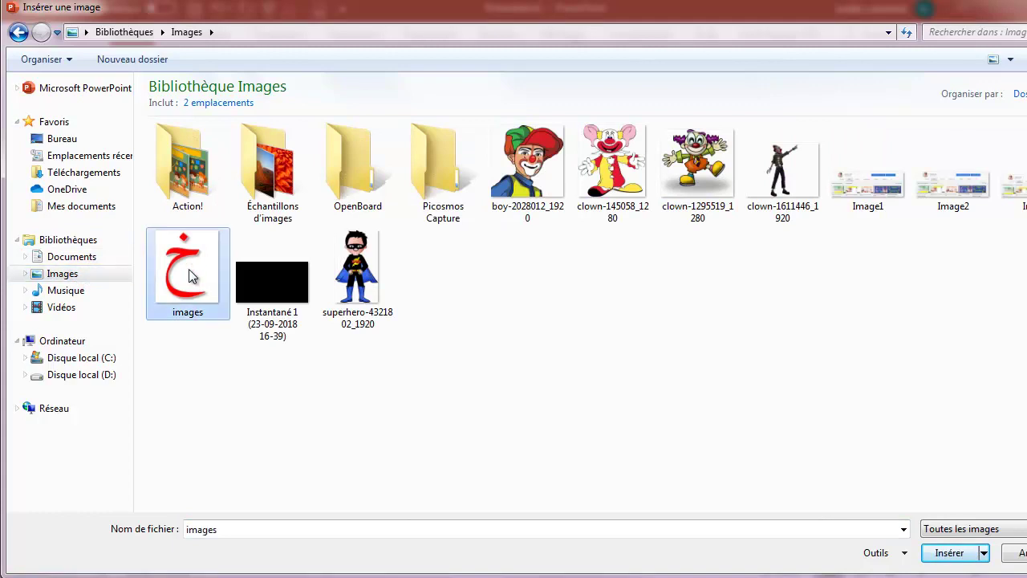
{"action": "double_click", "coordinate": [191, 275]}
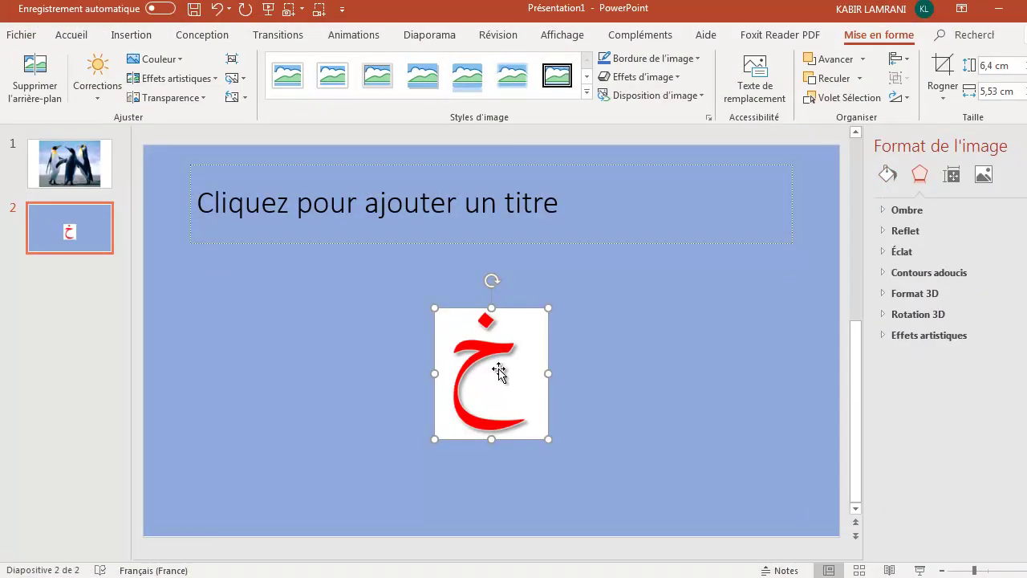
Step: Move the red letter picture to the upper right of slide 2, over the title placeholder
{"action": "mouse_move", "coordinate": [499, 370]}
{"action": "left_mouse_down"}
{"action": "mouse_move", "coordinate": [610, 252]}
{"action": "mouse_move", "coordinate": [645, 277]}
{"action": "left_mouse_up"}
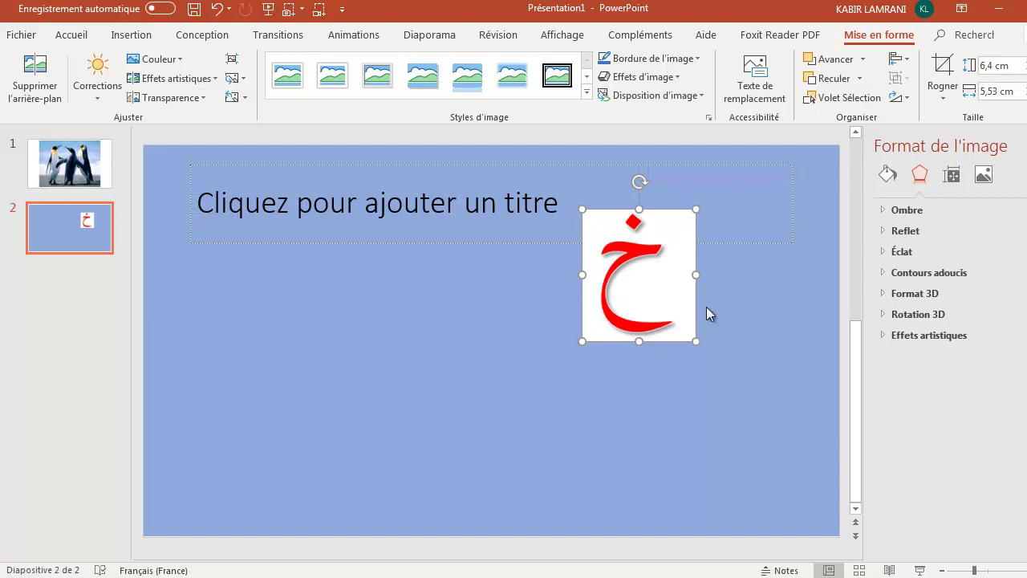
{"action": "left_click_drag", "start_coordinate": [666, 298], "coordinate": [686, 293]}
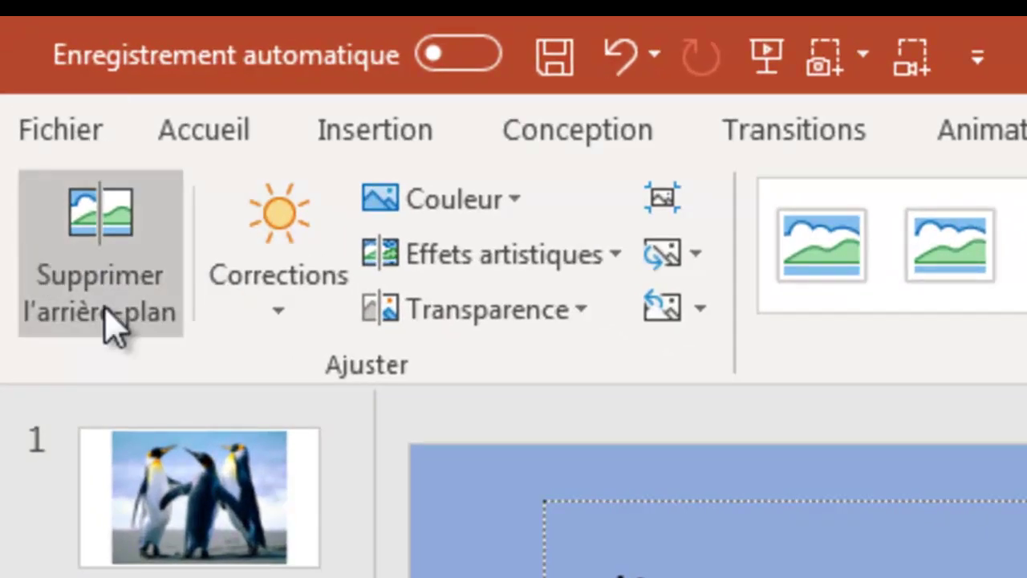
Step: Run Supprimer l'arrière-plan, keeping the letter's dot and curve and removing the pink halo around the dot
{"action": "left_click", "coordinate": [118, 251]}
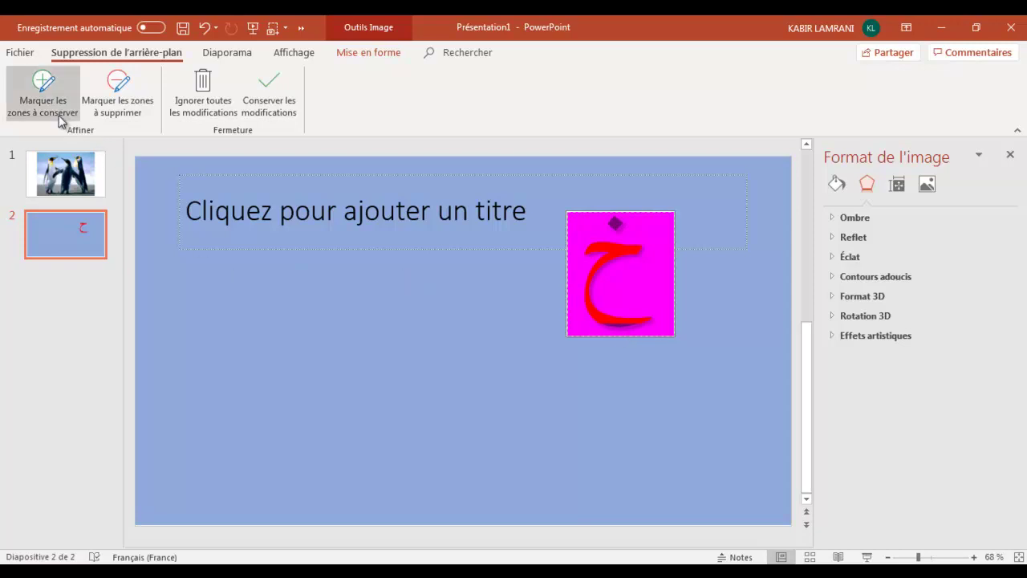
{"action": "left_click", "coordinate": [41, 90]}
{"action": "left_click", "coordinate": [618, 207]}
{"action": "left_click_drag", "start_coordinate": [616, 249], "coordinate": [624, 322]}
{"action": "left_click", "coordinate": [128, 100]}
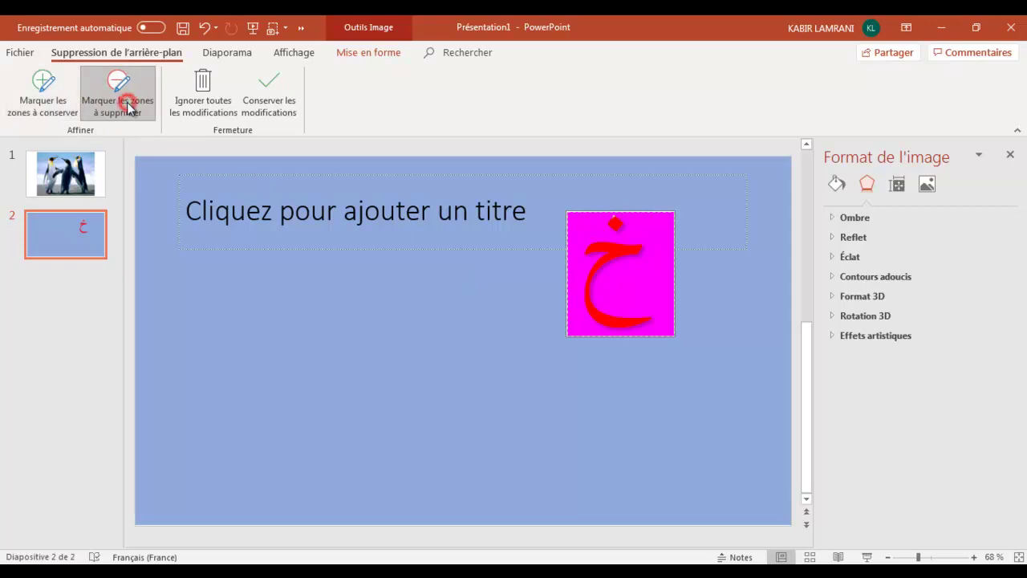
{"action": "left_click", "coordinate": [616, 210]}
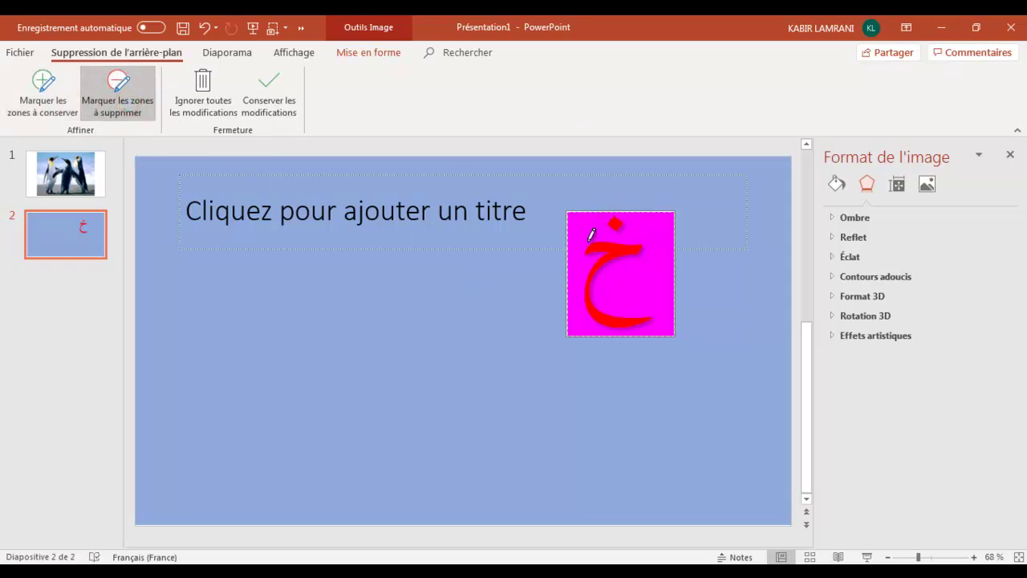
Step: Keep the background removal changes, recentre the khā', and stretch it taller and wider
{"action": "left_click", "coordinate": [278, 94]}
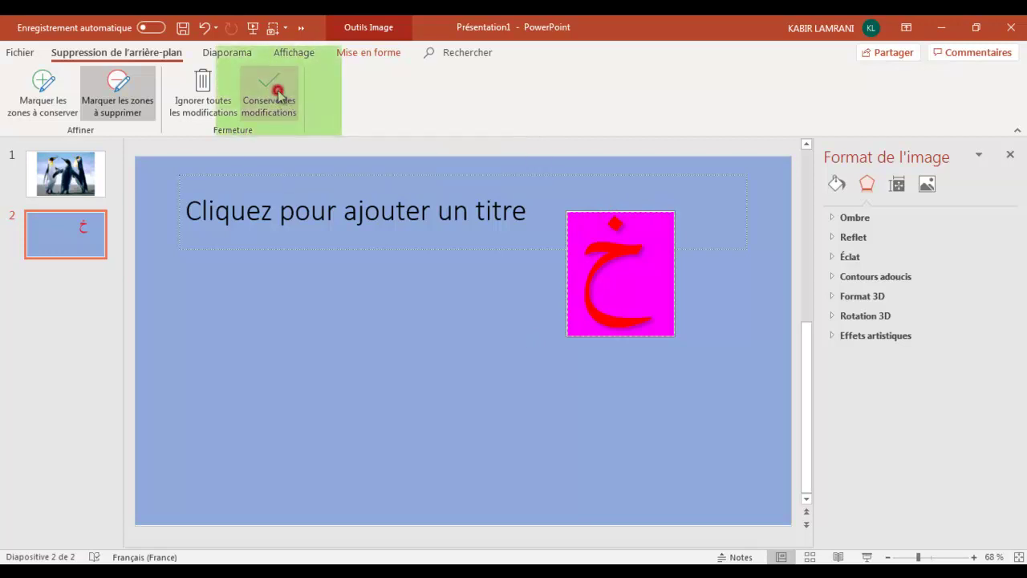
{"action": "left_click_drag", "start_coordinate": [631, 281], "coordinate": [462, 381]}
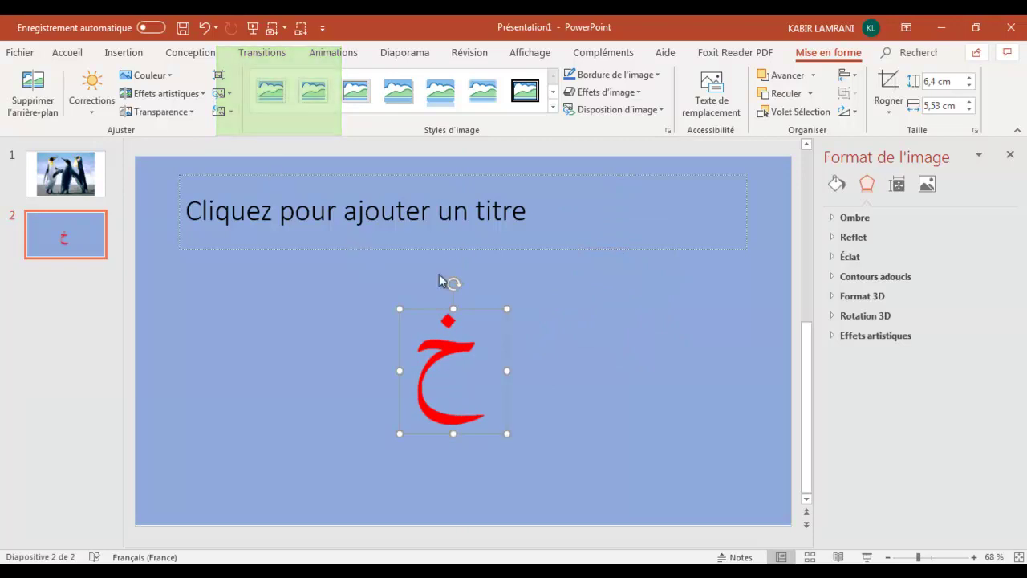
{"action": "left_click_drag", "start_coordinate": [453, 308], "coordinate": [453, 165]}
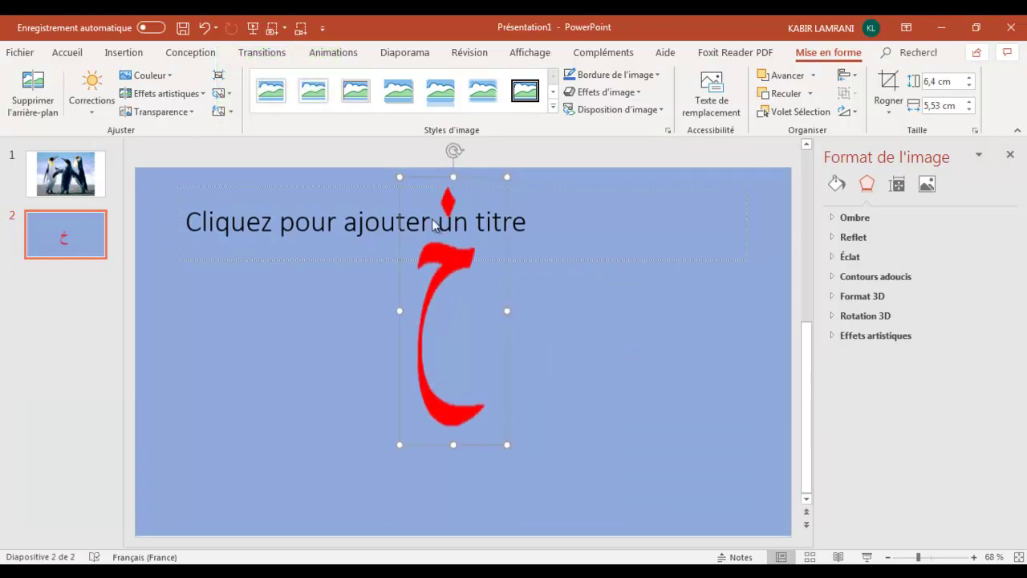
{"action": "left_click_drag", "start_coordinate": [399, 310], "coordinate": [307, 310]}
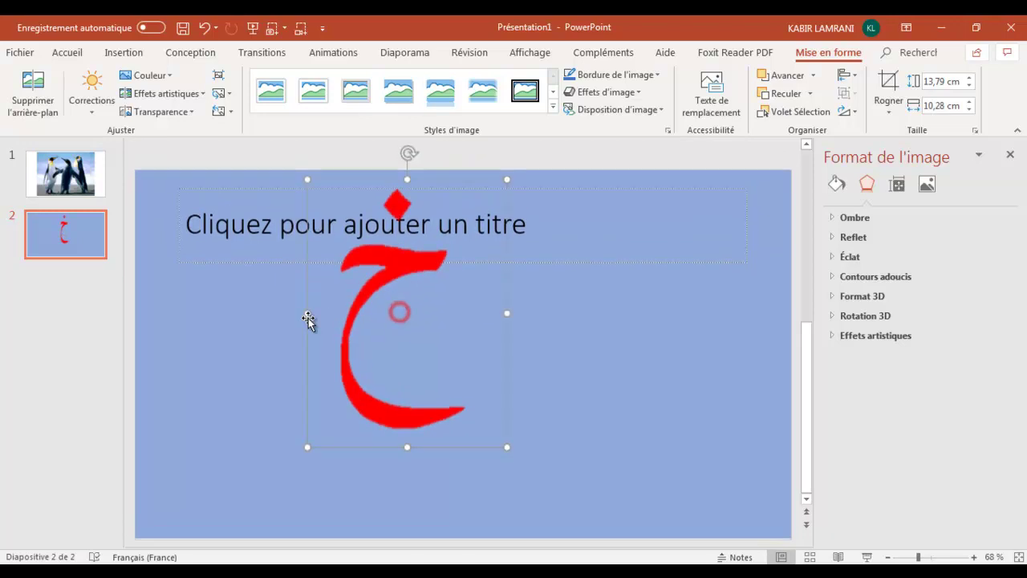
Step: Widen the khā' to 15,47 cm, lower it on the slide, then go to slide 1
{"action": "left_click_drag", "start_coordinate": [507, 312], "coordinate": [607, 320]}
{"action": "left_click_drag", "start_coordinate": [508, 330], "coordinate": [514, 374]}
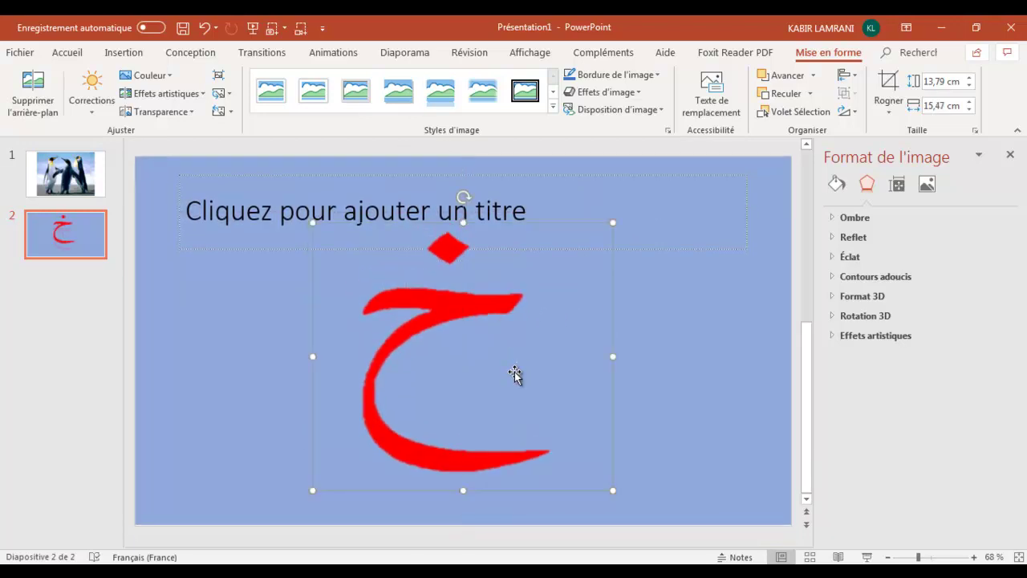
{"action": "left_click", "coordinate": [686, 327]}
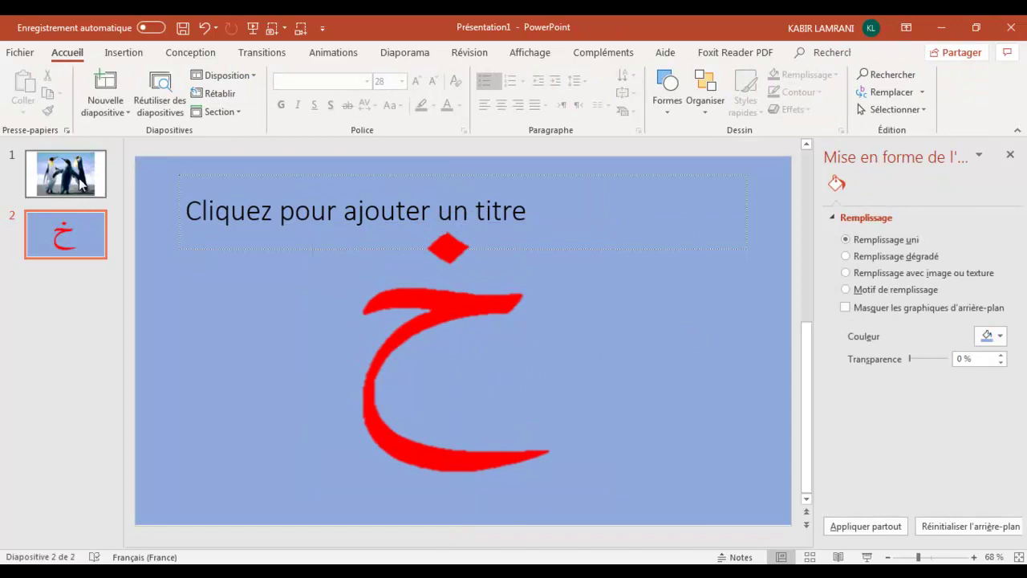
{"action": "left_click", "coordinate": [80, 185]}
Step: Start Supprimer l'arrière-plan on slide 1's penguin picture from the Mise en forme tab
{"action": "left_click", "coordinate": [343, 264]}
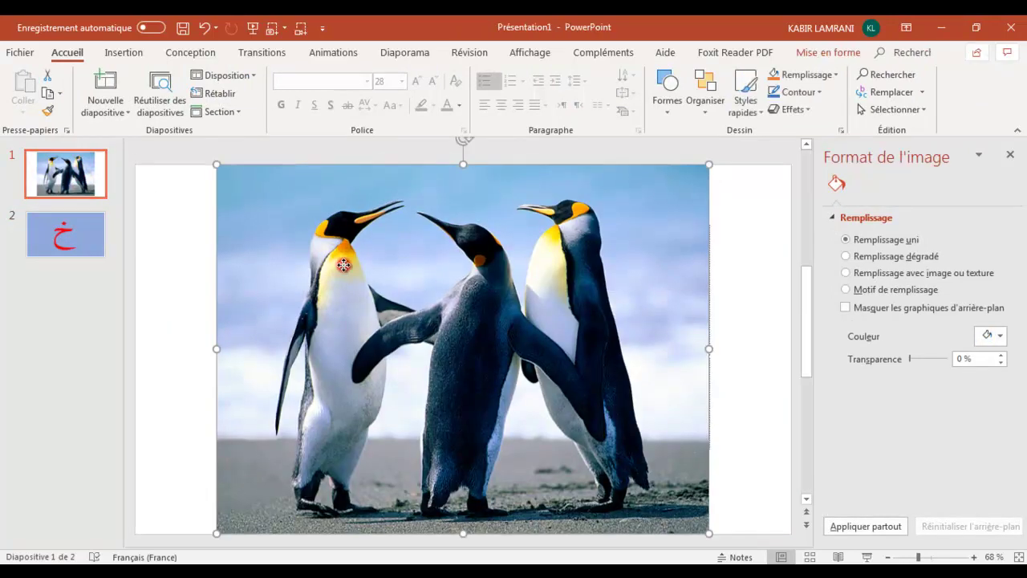
{"action": "double_click", "coordinate": [559, 269]}
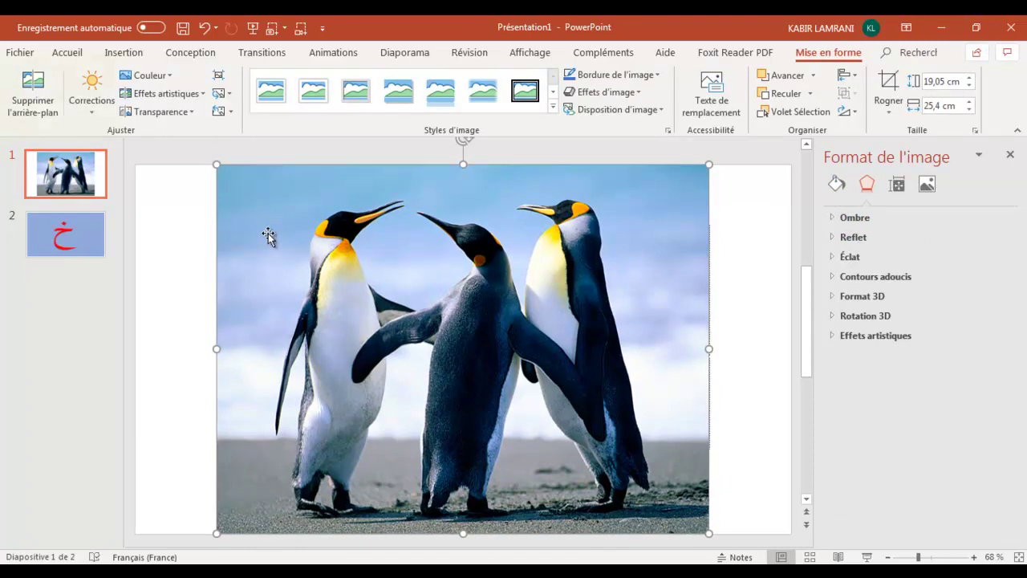
{"action": "left_click", "coordinate": [33, 90]}
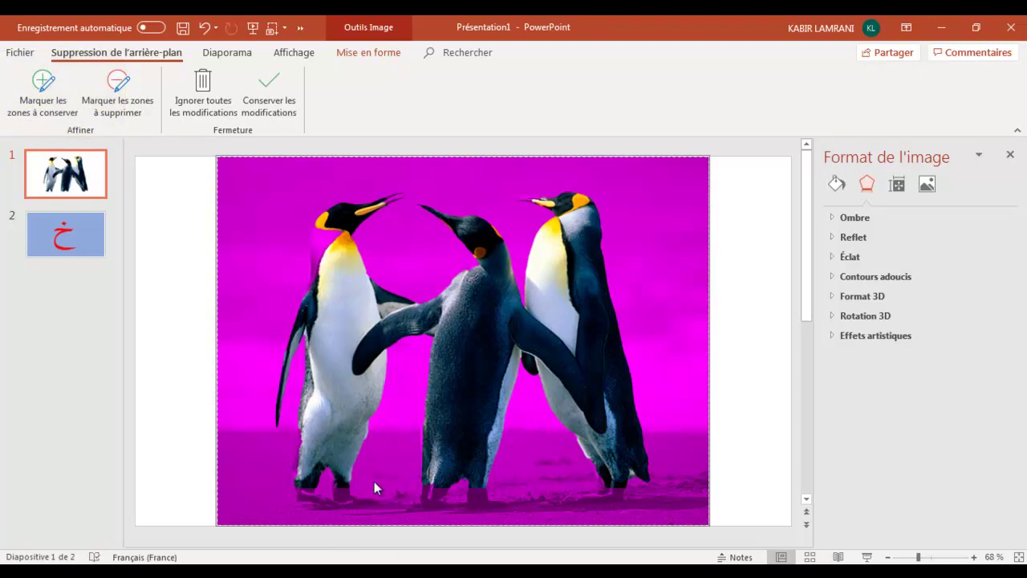
Step: Keep the left penguin's face and right penguin's feet, remove the ground strip, and keep changes
{"action": "left_click", "coordinate": [43, 90]}
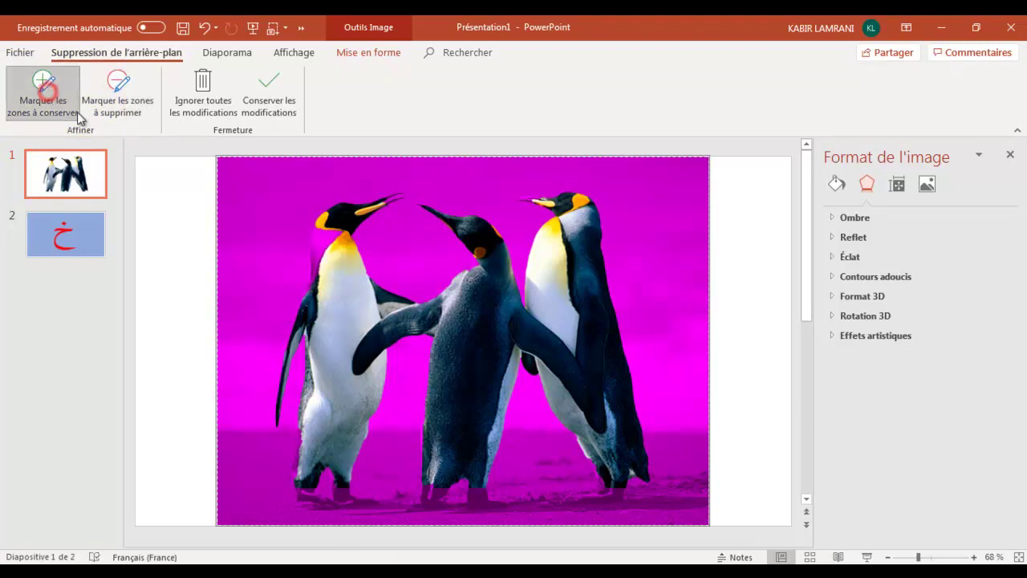
{"action": "left_click_drag", "start_coordinate": [331, 227], "coordinate": [319, 252]}
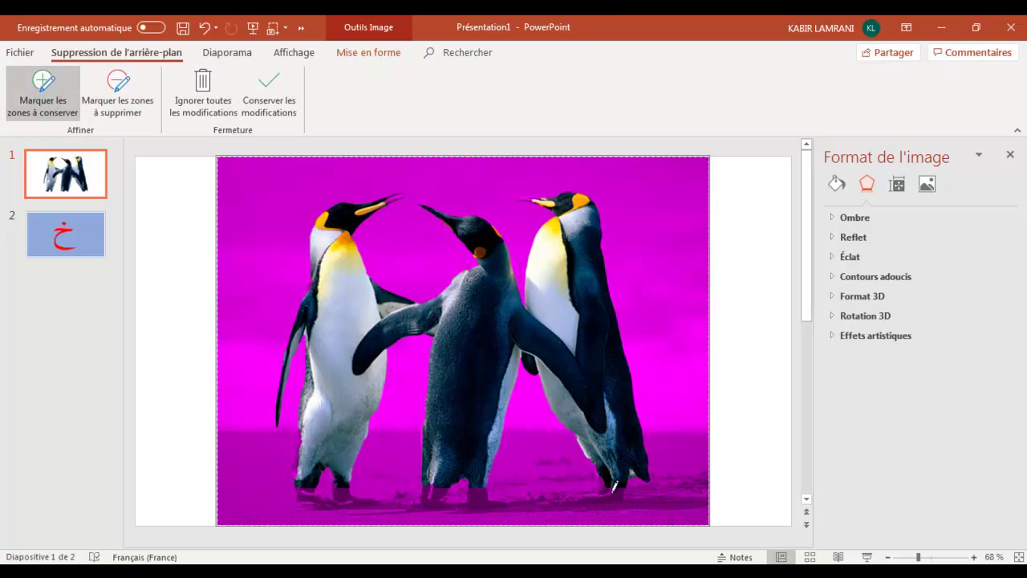
{"action": "left_click_drag", "start_coordinate": [616, 484], "coordinate": [581, 497]}
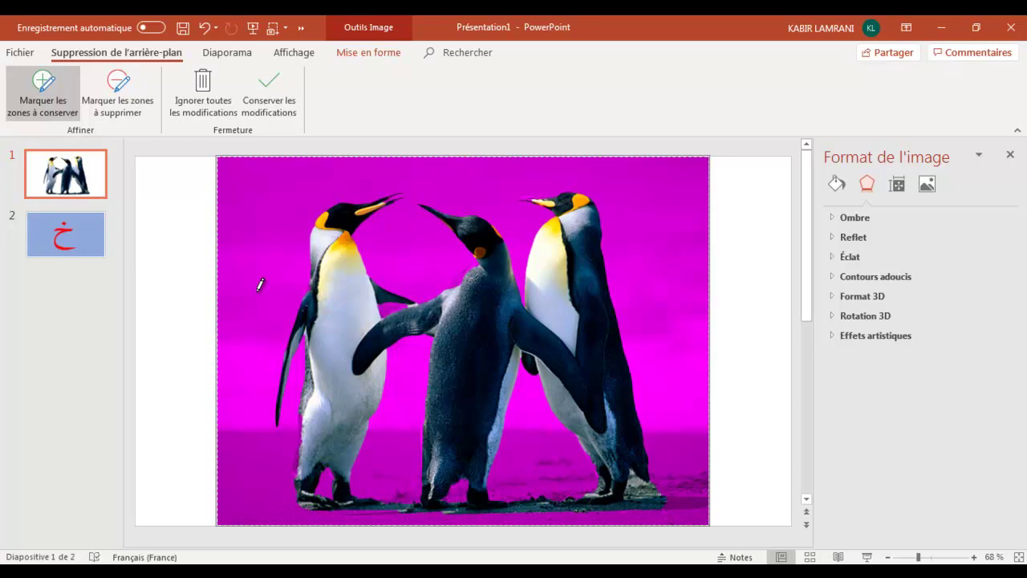
{"action": "left_click", "coordinate": [124, 101]}
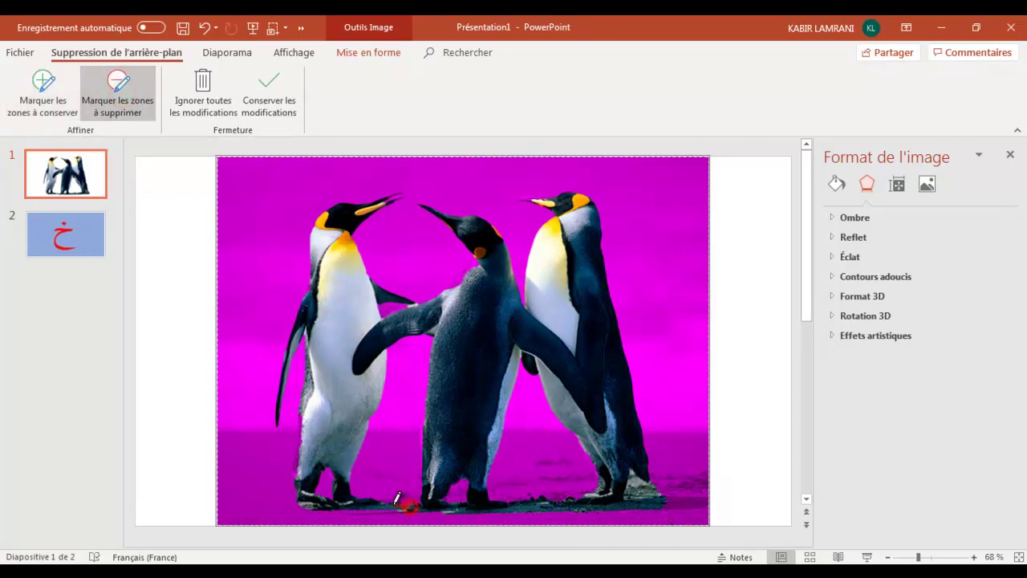
{"action": "left_click_drag", "start_coordinate": [388, 500], "coordinate": [566, 498]}
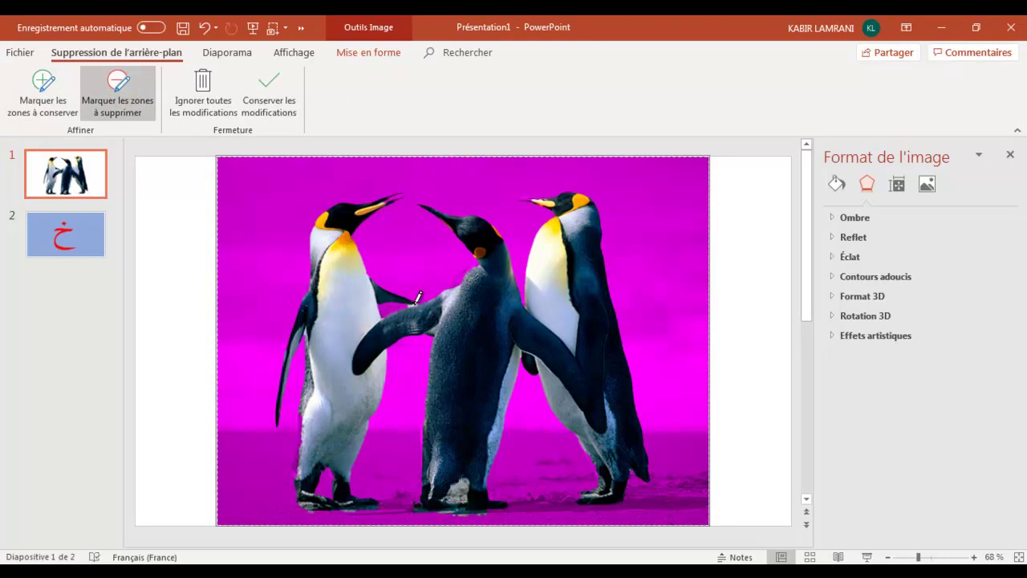
{"action": "left_click", "coordinate": [260, 84]}
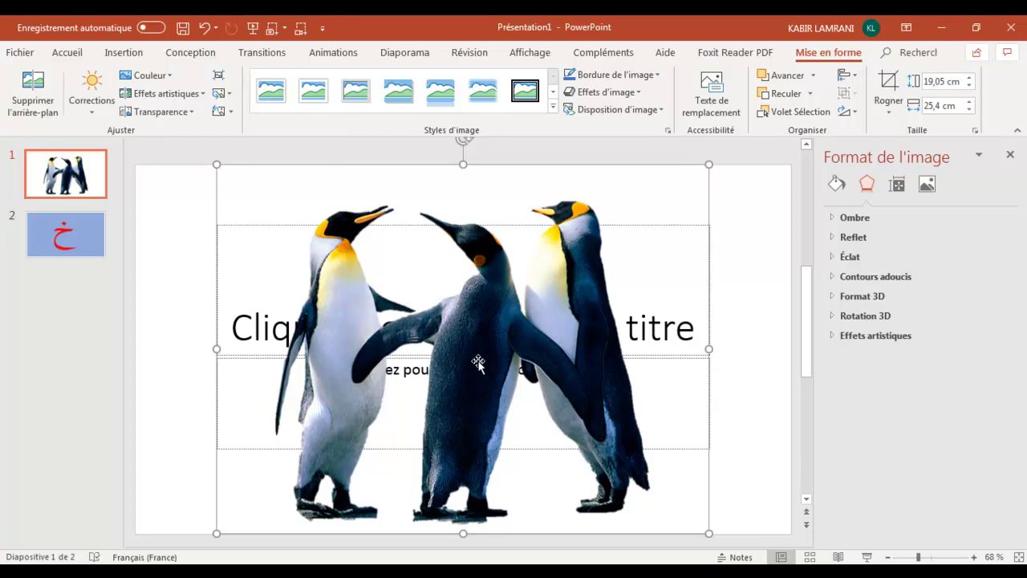
{"action": "left_click", "coordinate": [756, 351]}
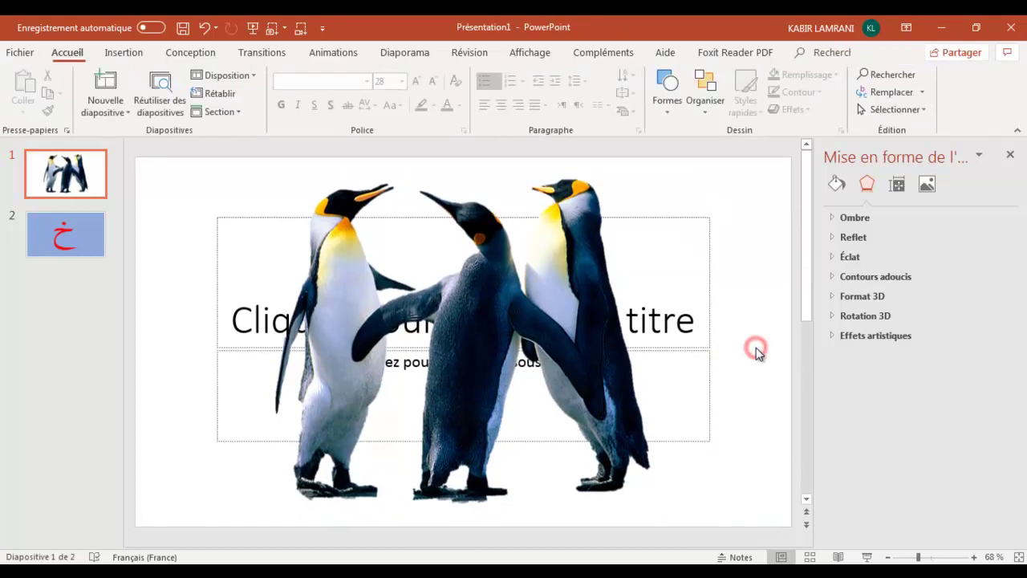
{"action": "left_click", "coordinate": [674, 216]}
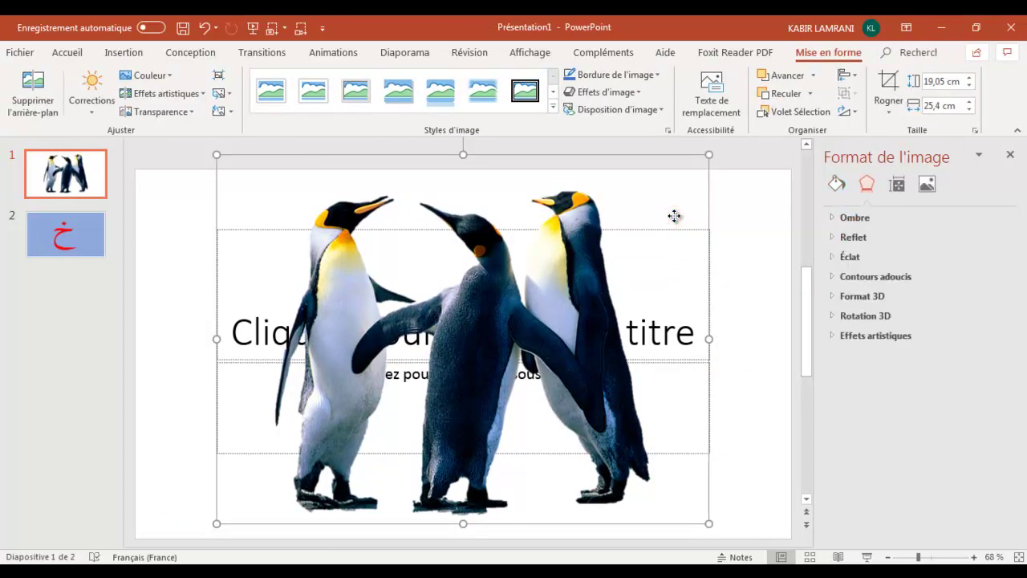
{"action": "key", "text": "Delete"}
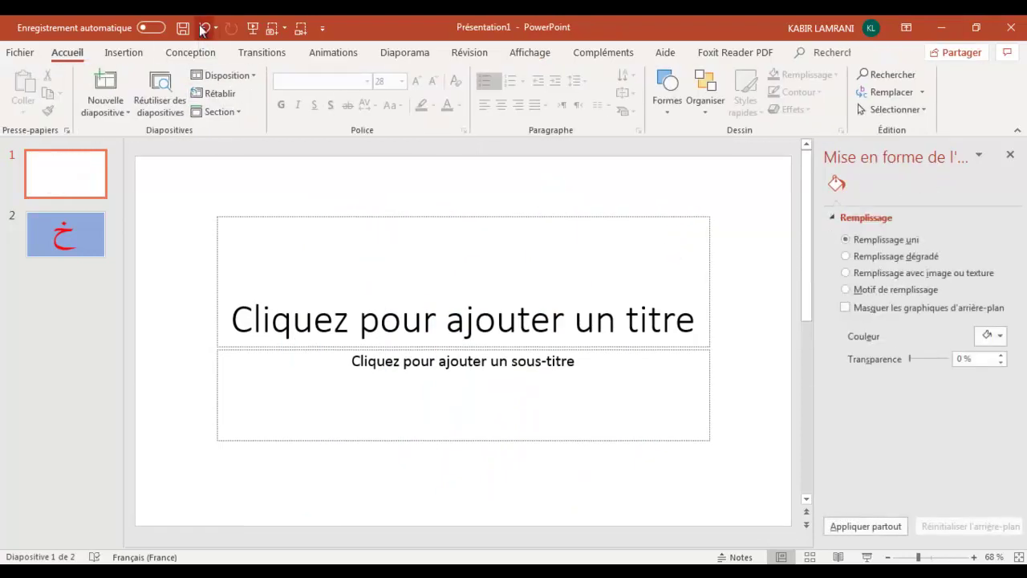
{"action": "left_click", "coordinate": [202, 29]}
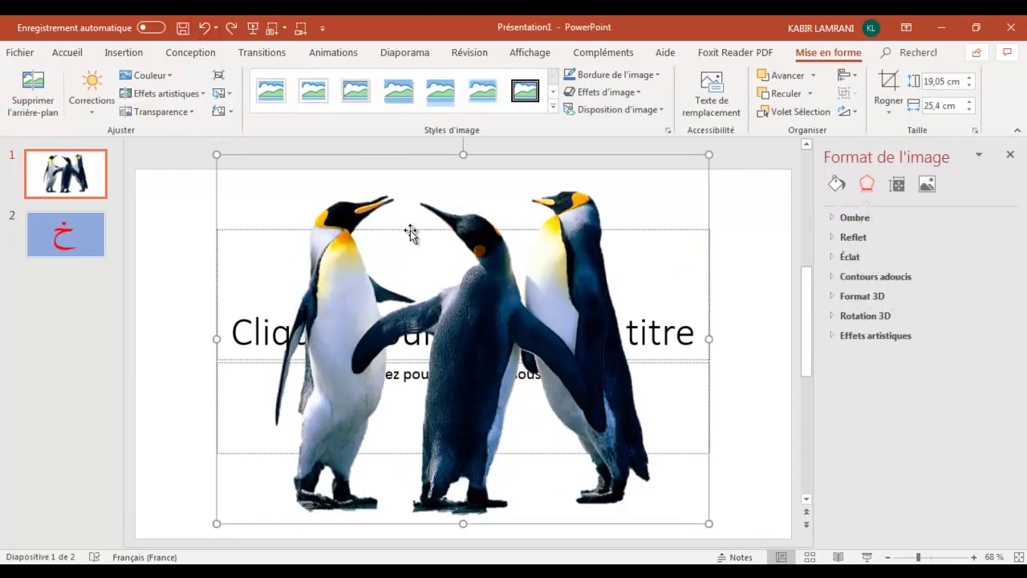
{"action": "left_click", "coordinate": [676, 354]}
{"action": "left_click", "coordinate": [754, 327]}
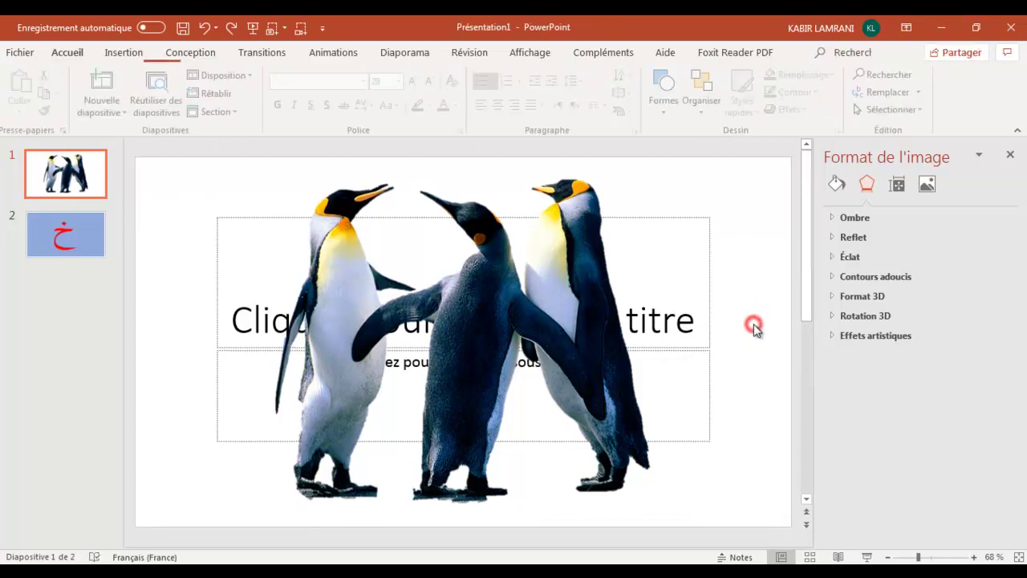
{"action": "left_click", "coordinate": [236, 344]}
{"action": "left_click", "coordinate": [254, 228]}
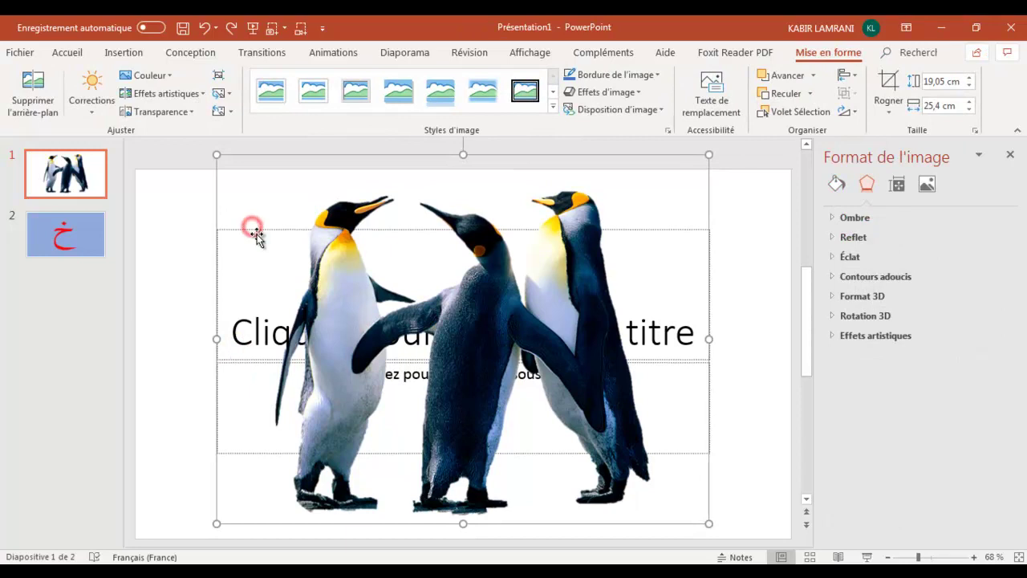